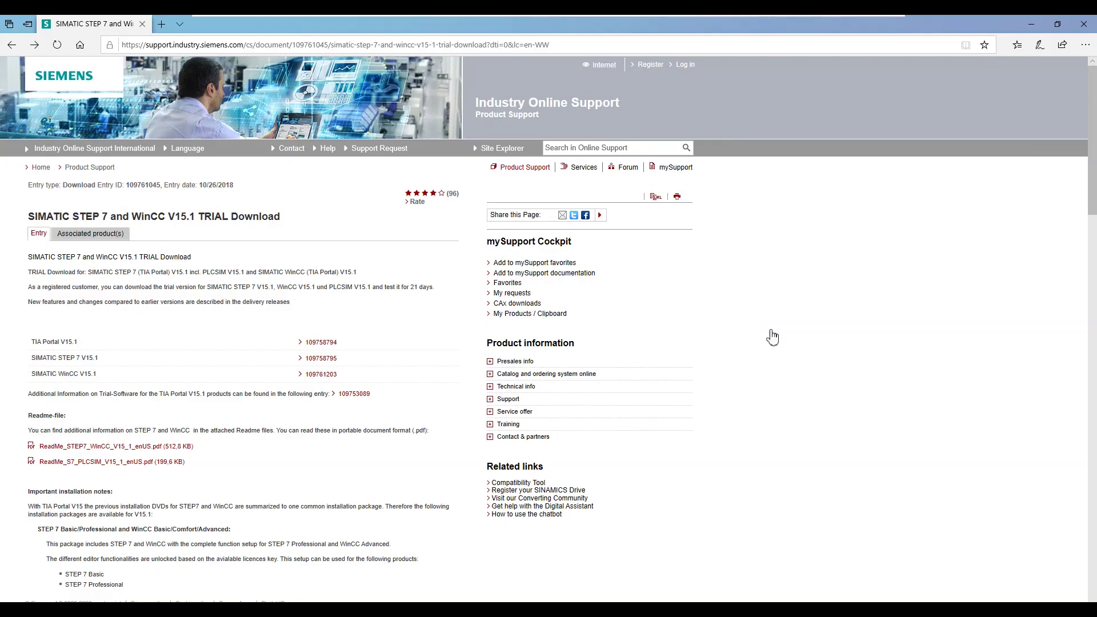
# Step: Scroll to the TRIAL Download table and request the DVD_1.001 part of DVD 1 Setup
pyautogui.moveTo(32, 217); pyautogui.dragTo(290, 221)
pyautogui.scroll(-10, 290, 227)
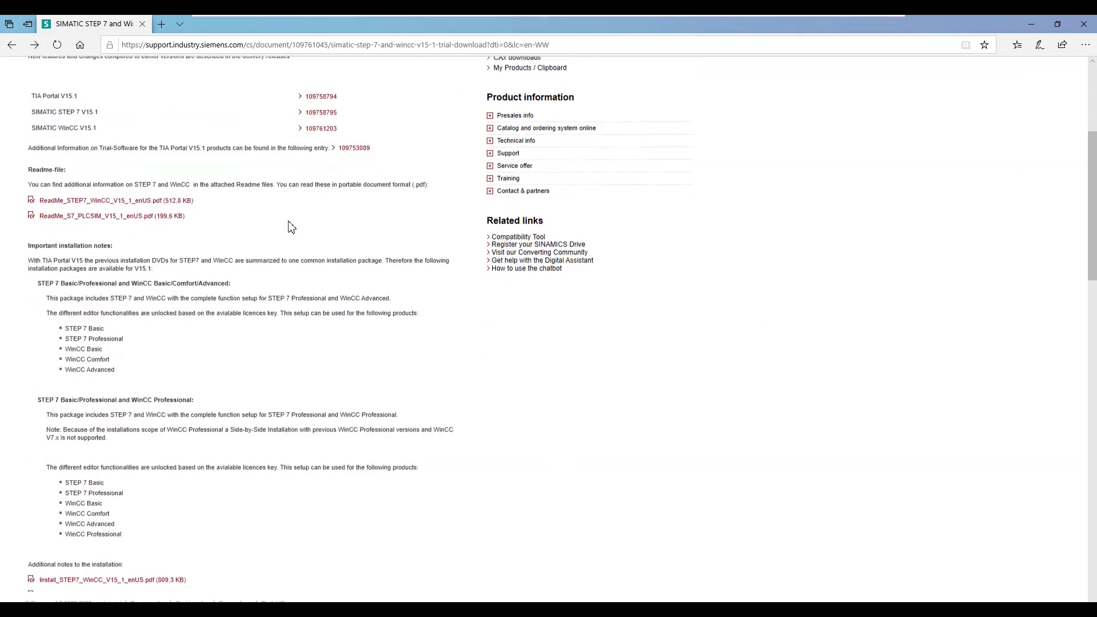
pyautogui.moveTo(7, 377); pyautogui.dragTo(250, 425)
pyautogui.click(251, 425)
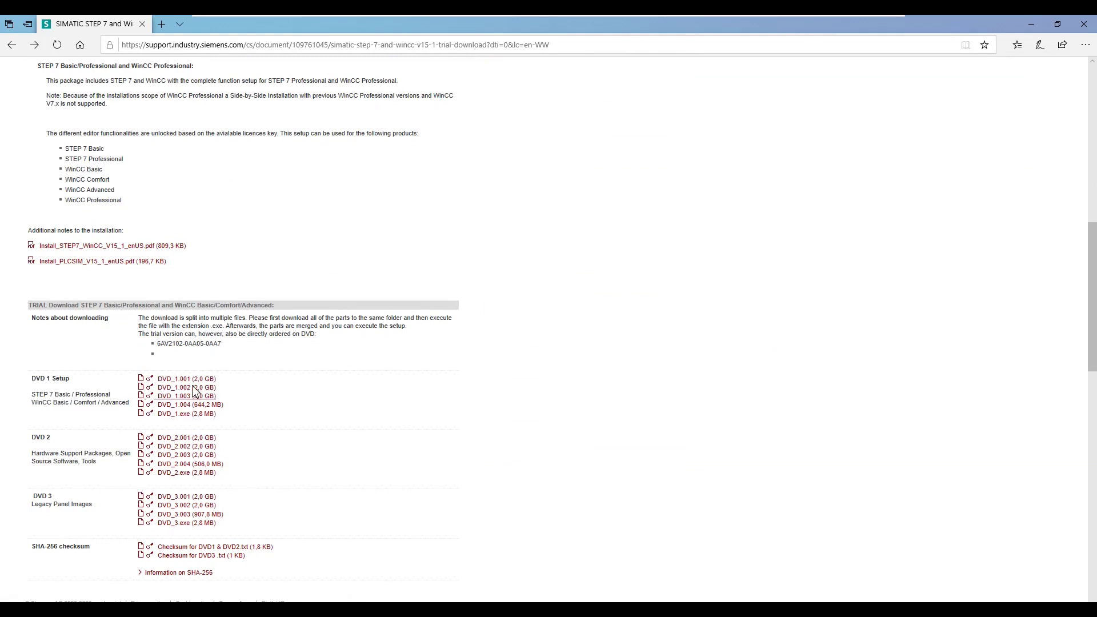
pyautogui.click(190, 381)
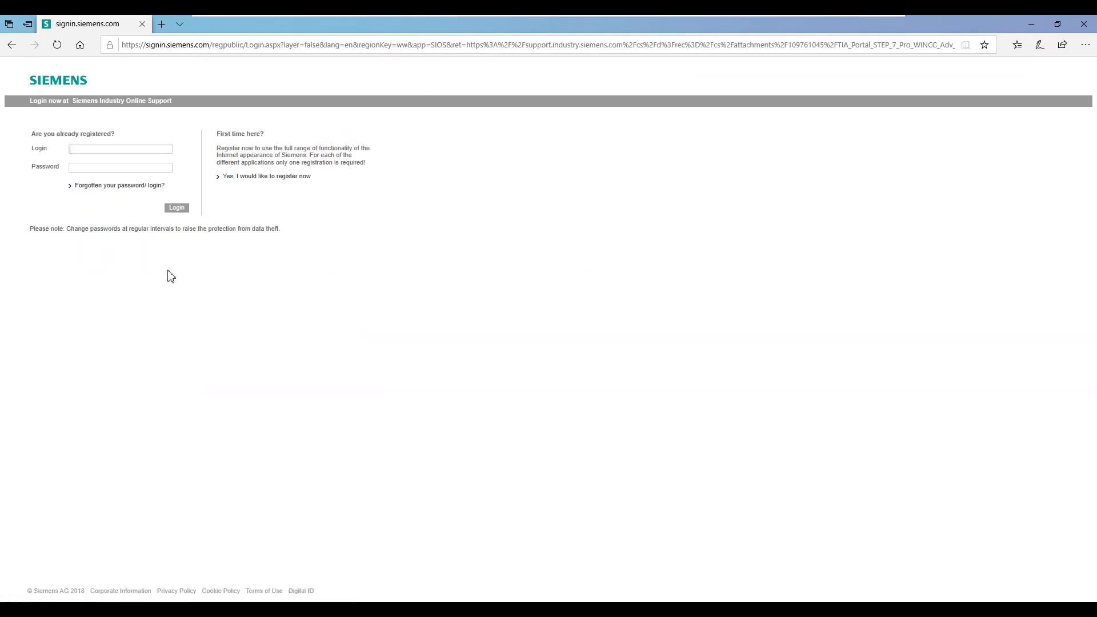
# Step: From the tia shared folder, launch TIA_Portal_STEP_7_Pro_WINCC_Adv_V15_1 and allow it to make changes
pyautogui.click(1031, 24)
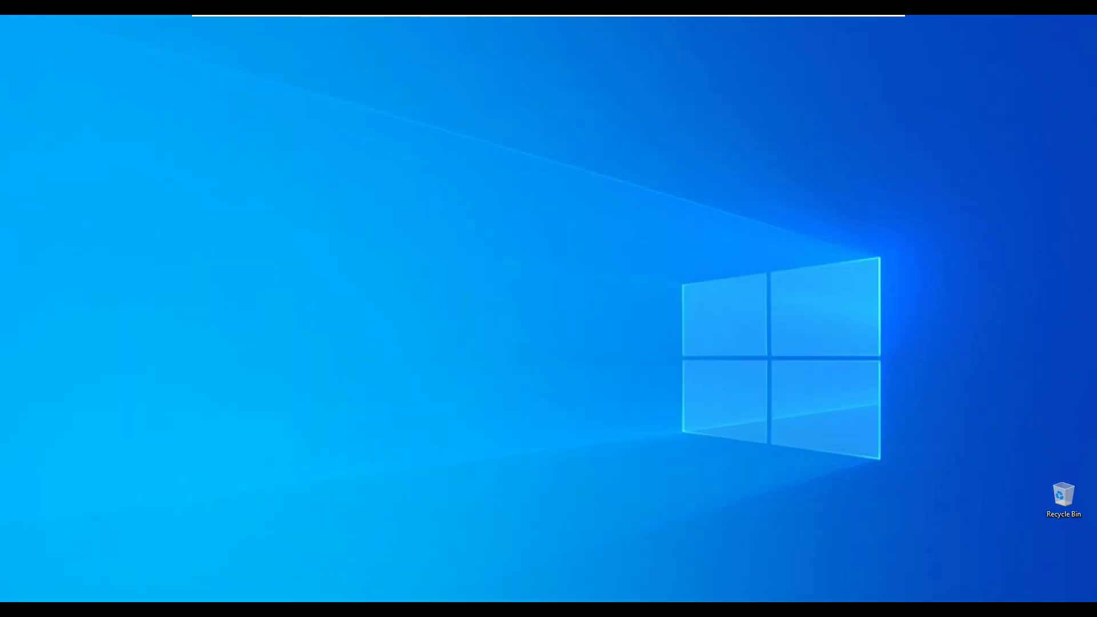
pyautogui.click(215, 592)
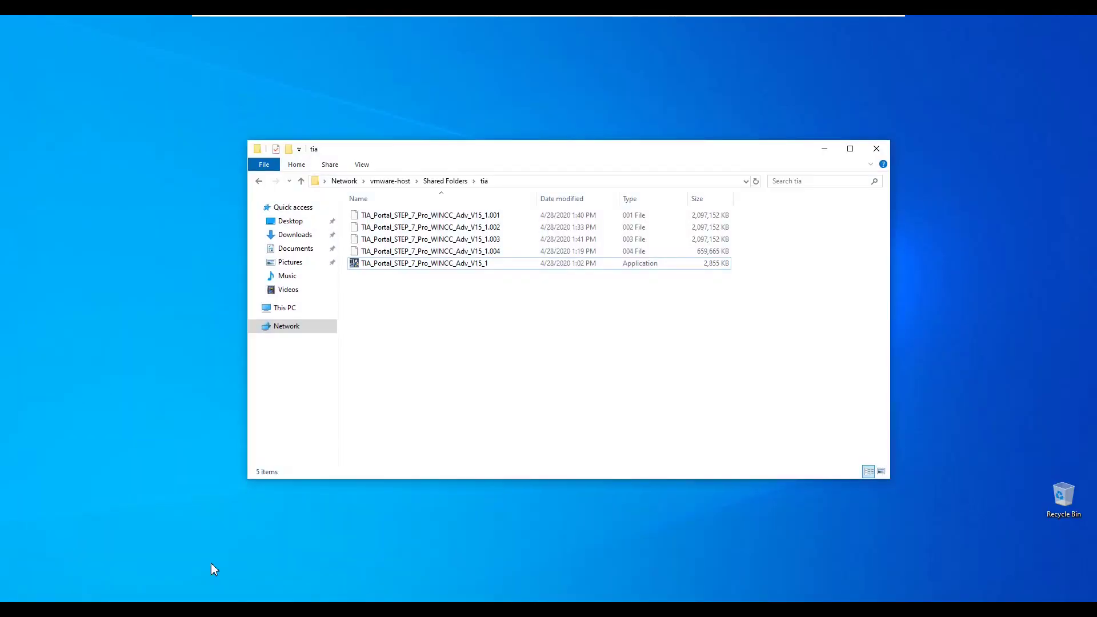
pyautogui.click(492, 266)
pyautogui.press('Return')
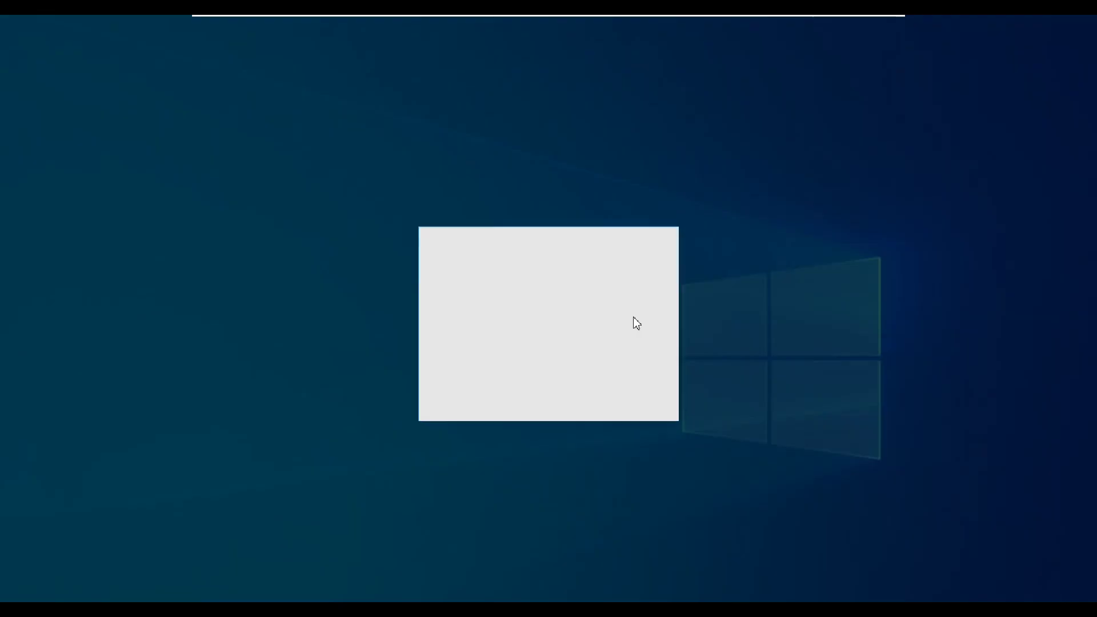
pyautogui.click(514, 406)
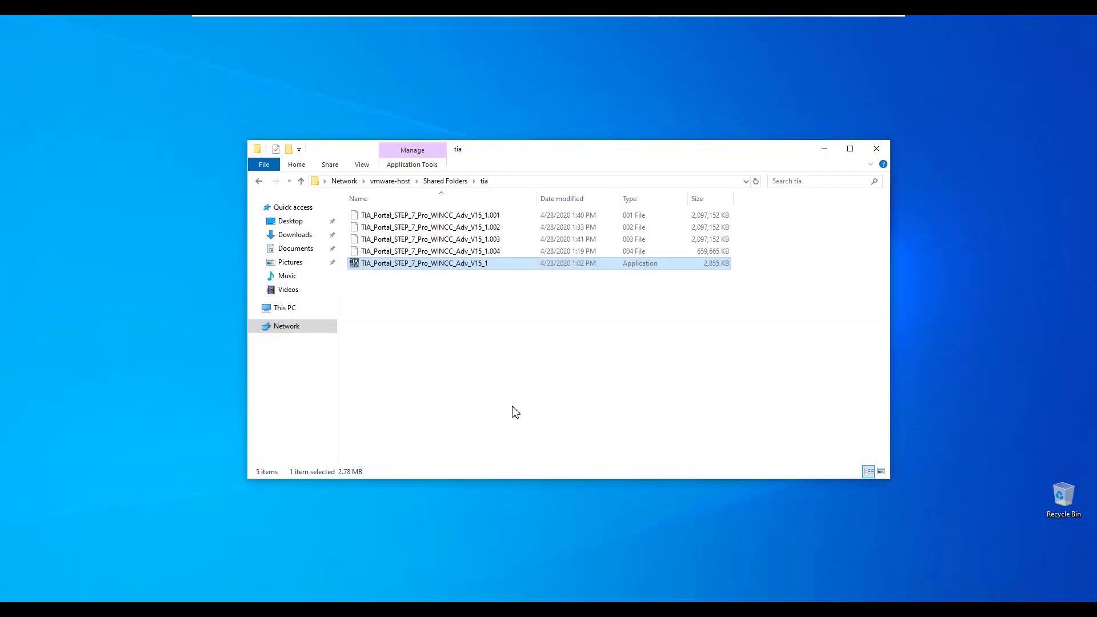
# Step: Keep English as the setup language and extract to the default folder
pyautogui.click(578, 404)
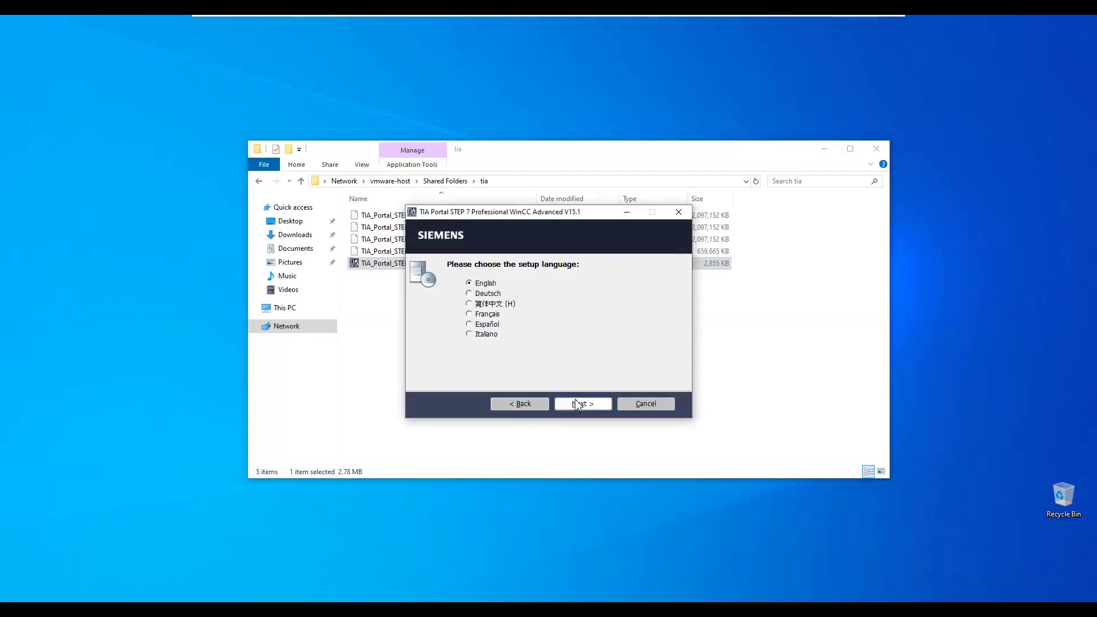
pyautogui.click(577, 404)
pyautogui.click(576, 404)
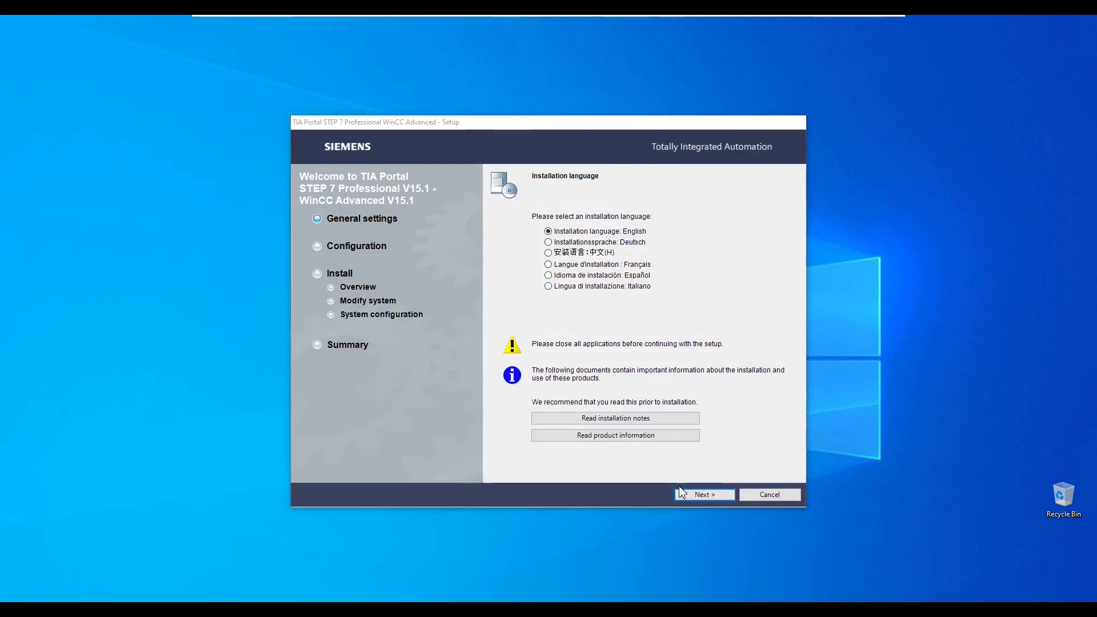
# Step: Download dotnetfx35setup.exe from the .NET Framework 3.5 SP1 page and run it
pyautogui.click(692, 494)
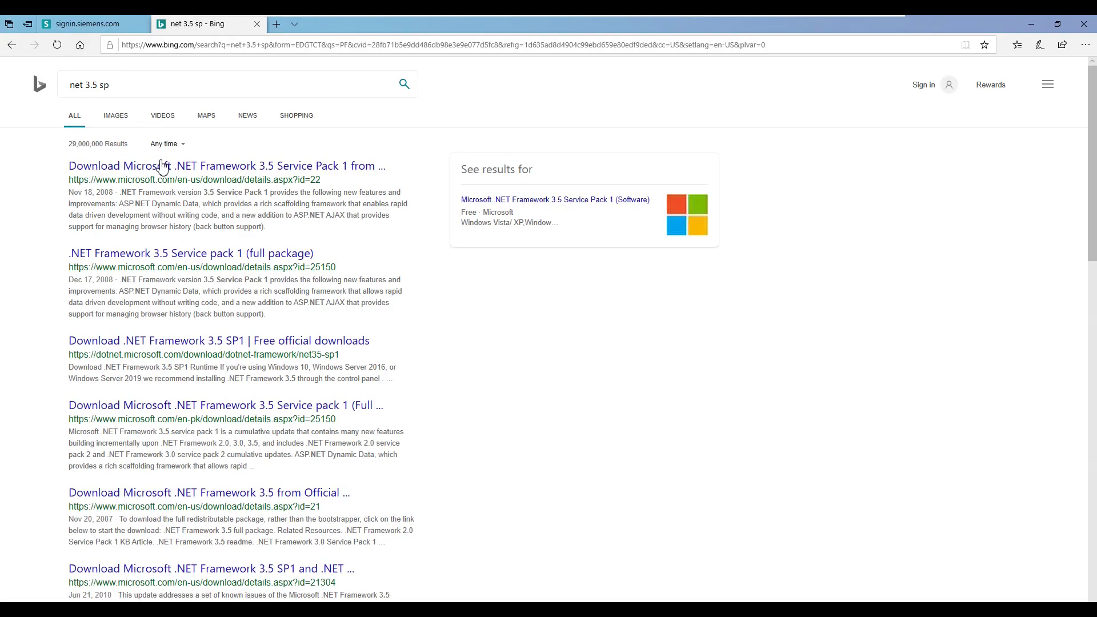
pyautogui.click(162, 167)
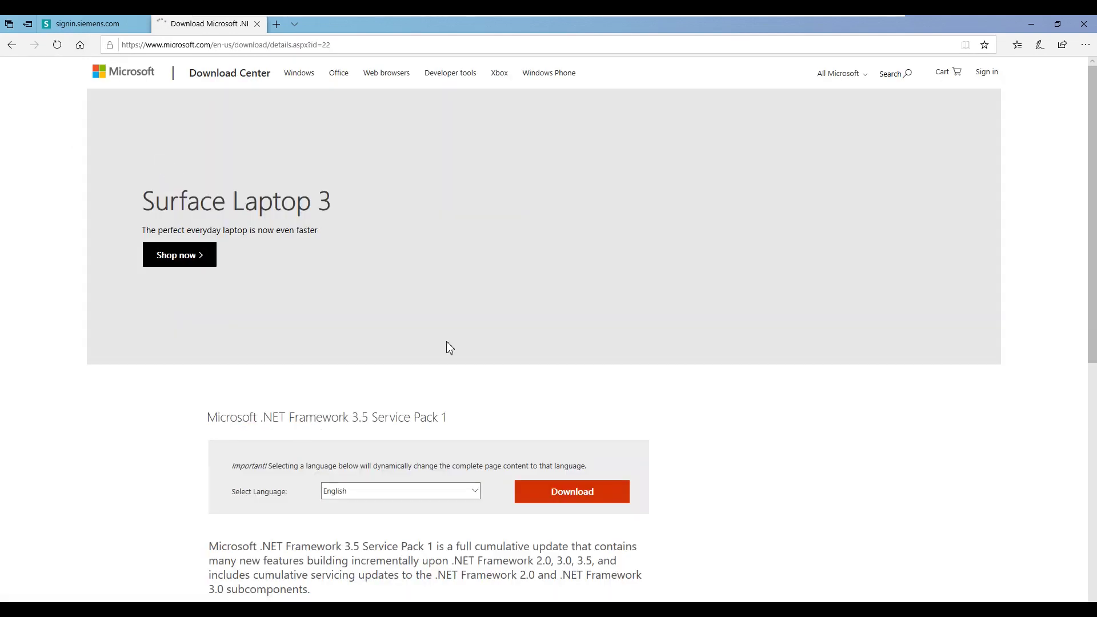
pyautogui.click(551, 497)
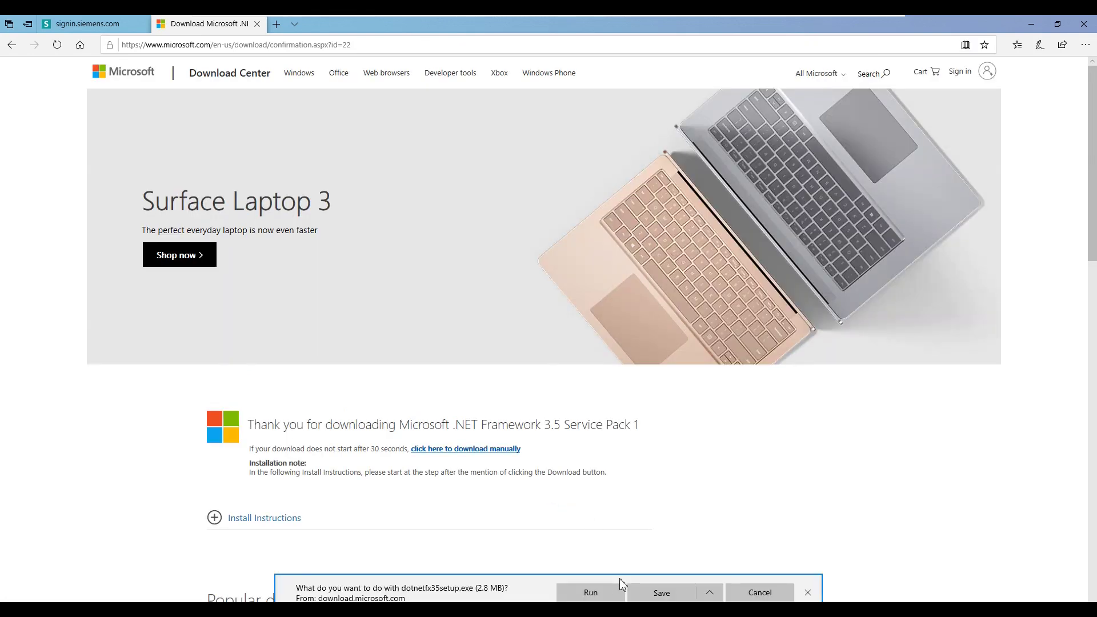
pyautogui.click(611, 592)
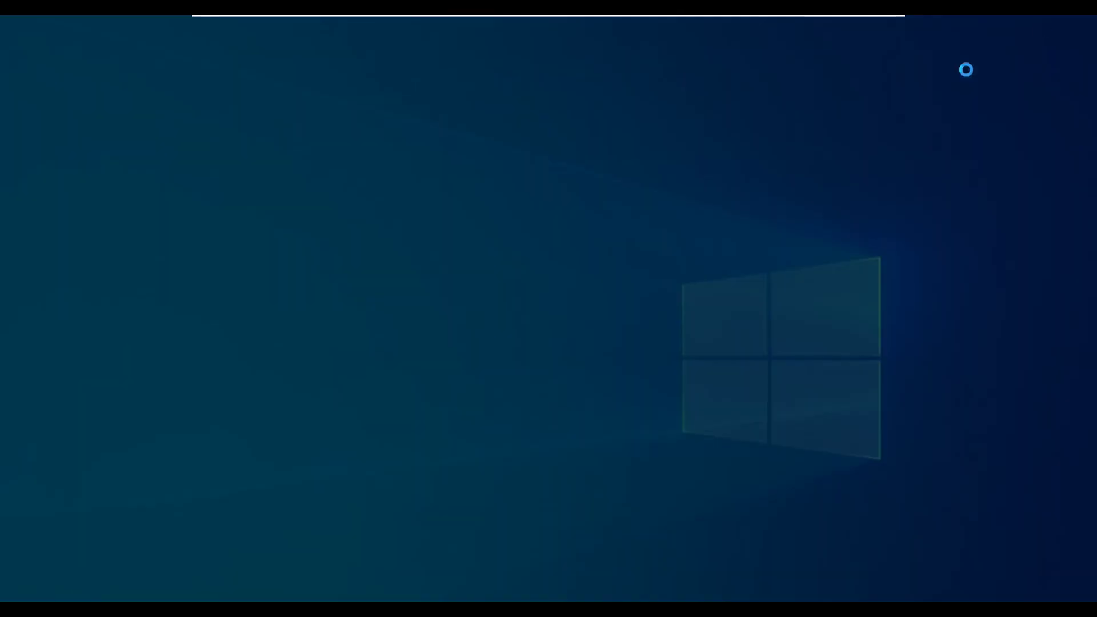
# Step: Allow the installer, then choose to download and install the .NET Framework 3.5 feature
pyautogui.click(489, 394)
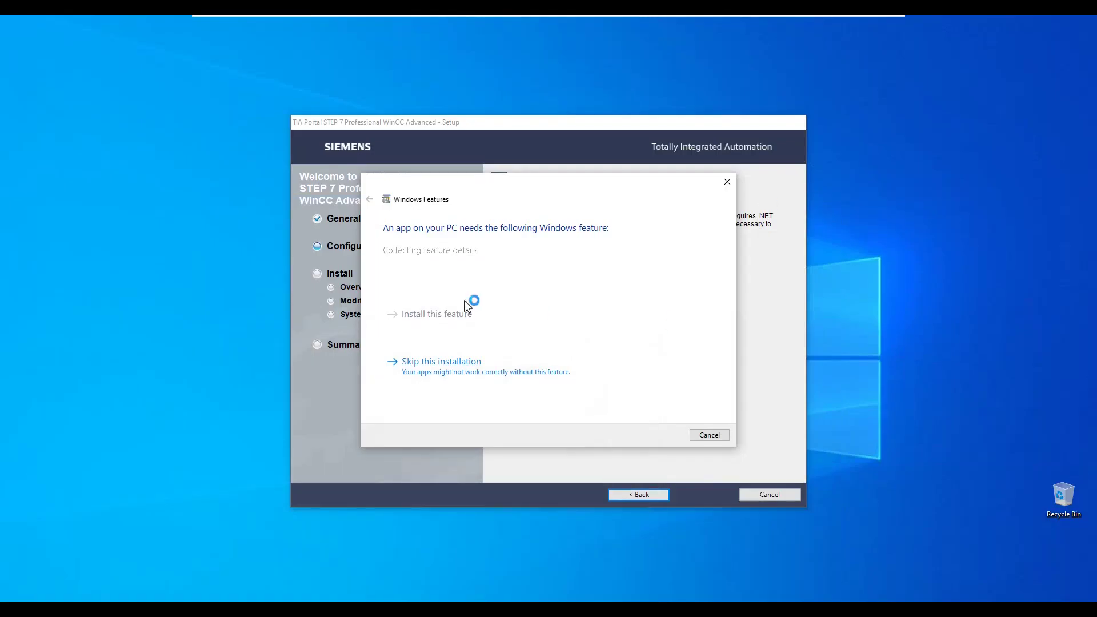
pyautogui.click(459, 312)
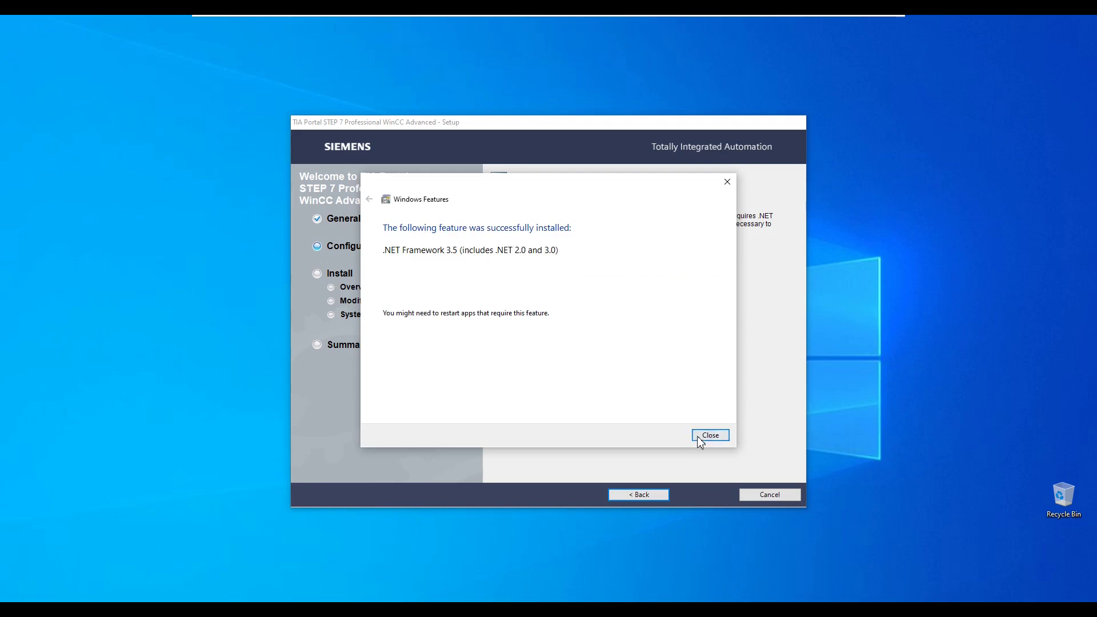
# Step: Keep English as the only product language and accept the typical feature selection
pyautogui.click(701, 440)
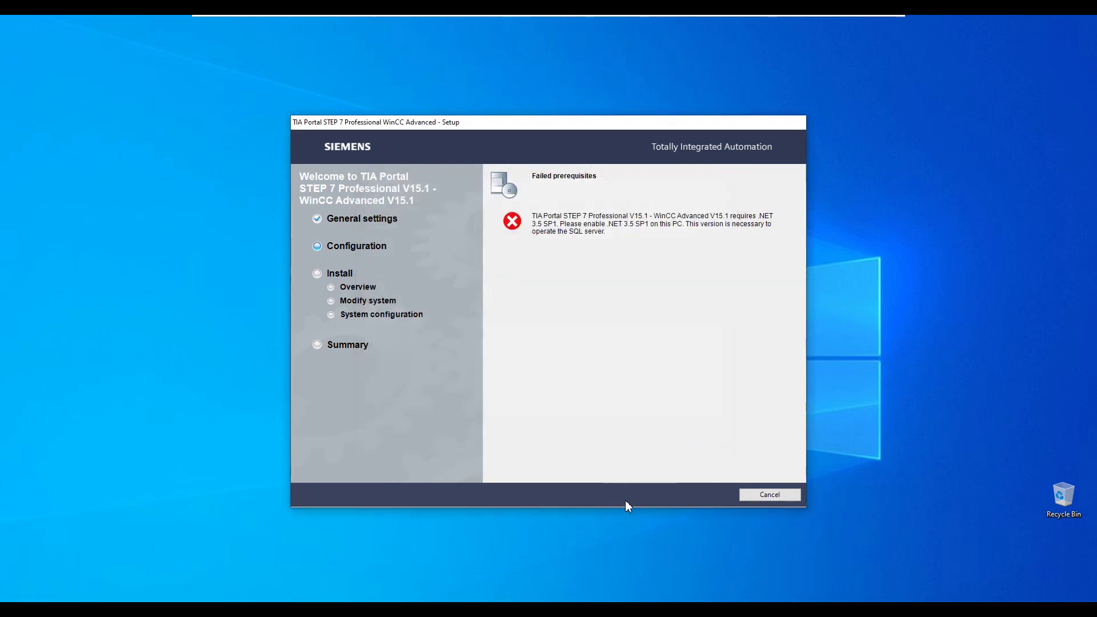
pyautogui.click(685, 494)
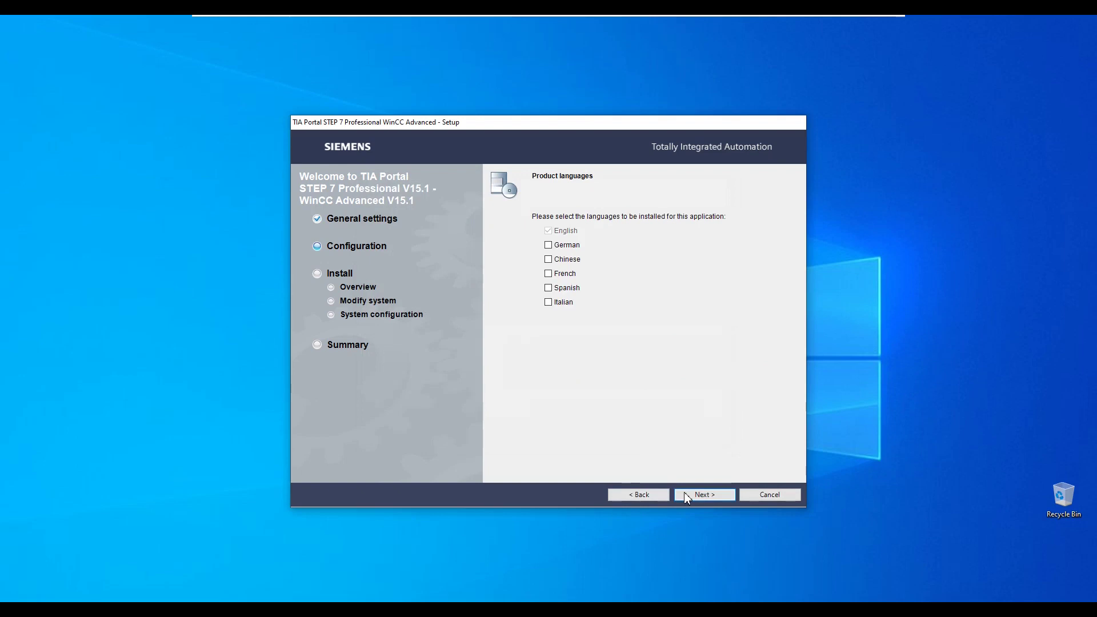
pyautogui.click(694, 495)
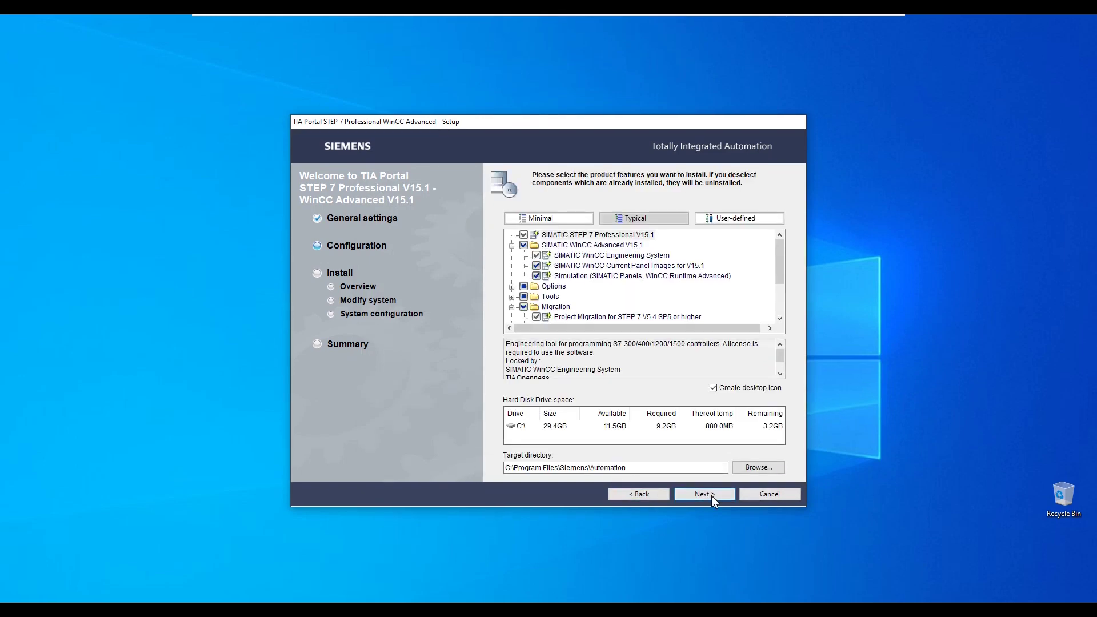
pyautogui.click(711, 496)
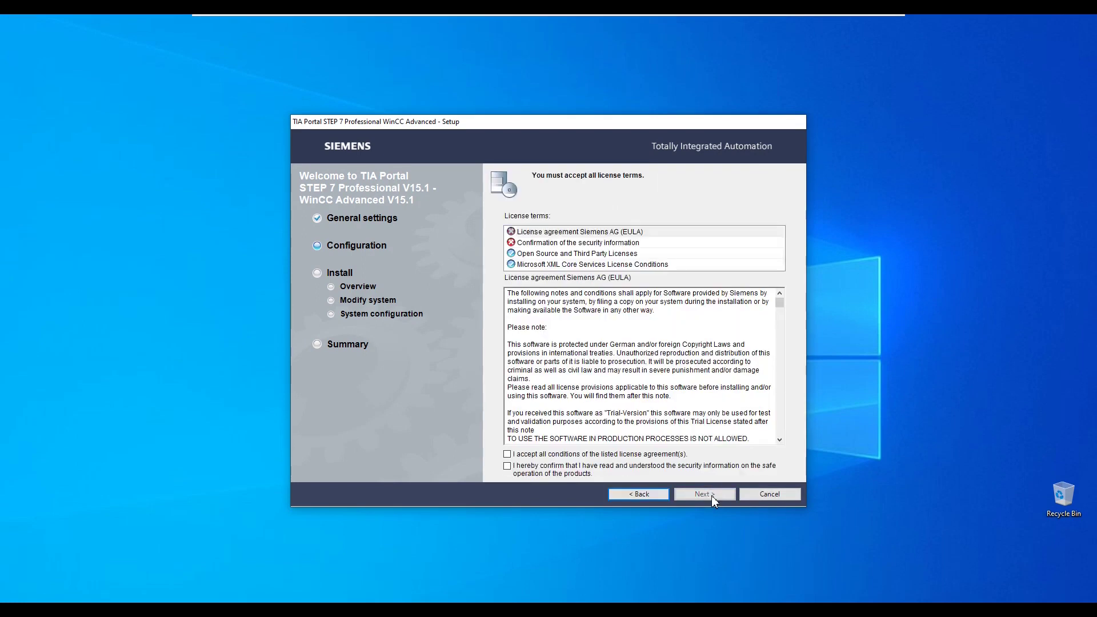
# Step: Accept the license terms, security information and permissions settings, then start the installation
pyautogui.click(546, 454)
pyautogui.click(547, 470)
pyautogui.click(708, 496)
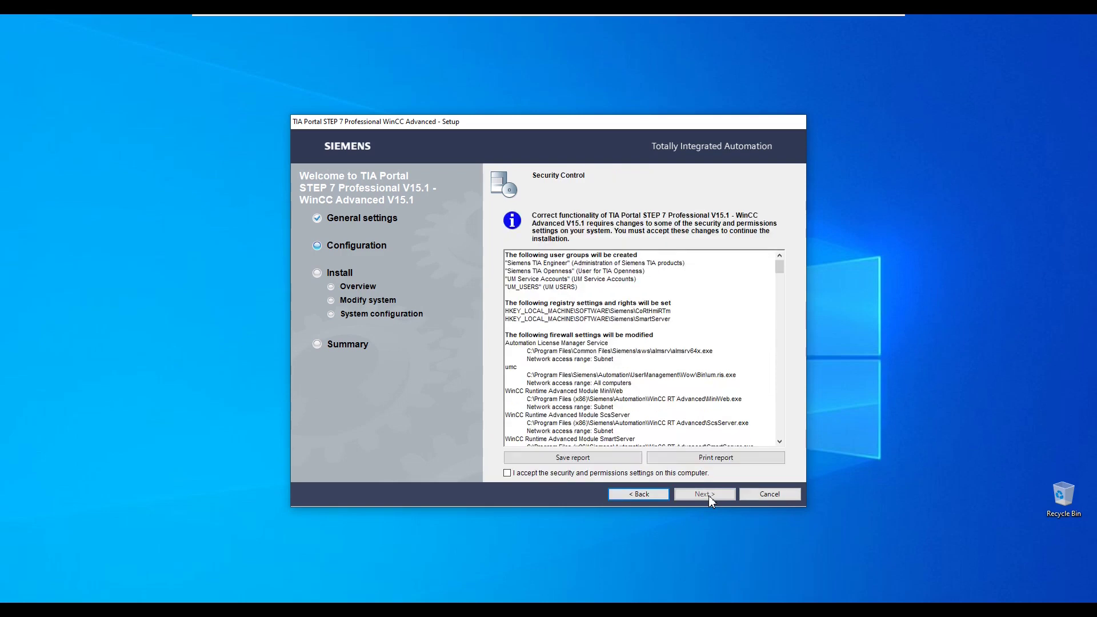
pyautogui.click(543, 473)
pyautogui.click(694, 495)
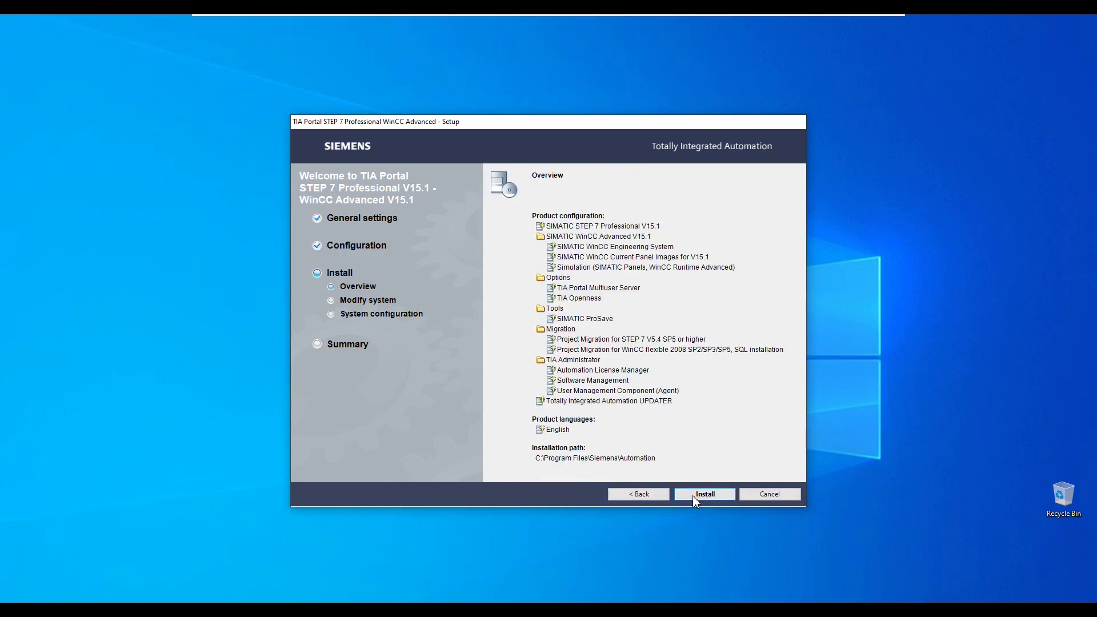
pyautogui.click(694, 495)
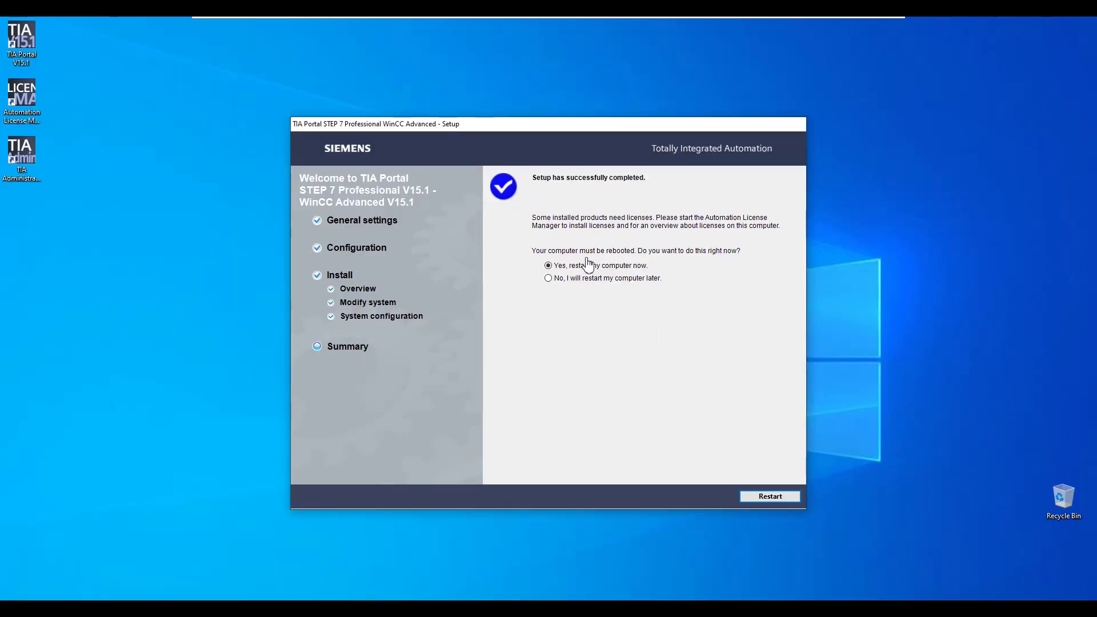
# Step: Keep 'Yes, restart my computer now' selected and restart to finish setup
pyautogui.click(770, 496)
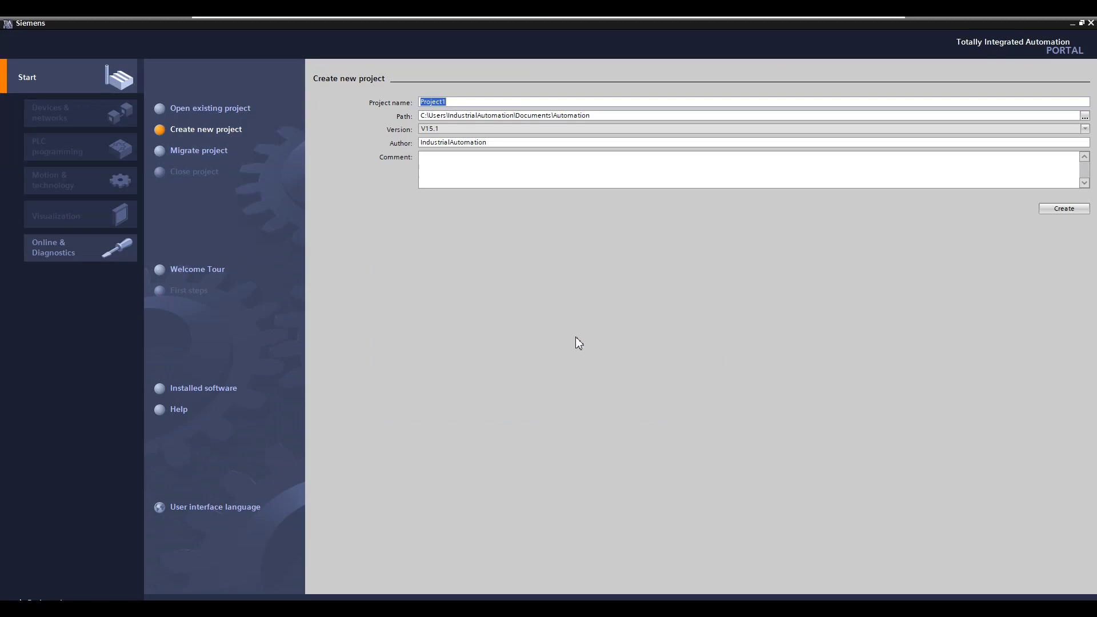
# Step: Check Installed software for the Version V15.1 entry, then return to the trial download page
pyautogui.click(193, 388)
pyautogui.click(366, 114)
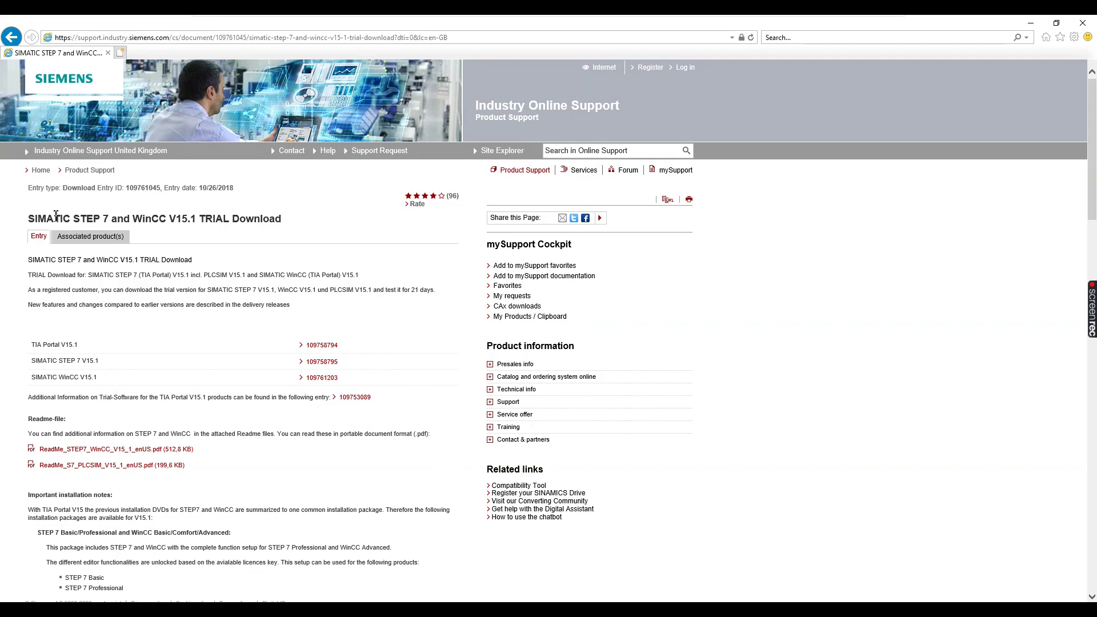
pyautogui.moveTo(28, 219); pyautogui.dragTo(293, 231)
# Step: Scroll to the STEP 7 PLCSIM trial section and request SIMATIC_S7PLCSIM_V15_1.exe
pyautogui.click(295, 257)
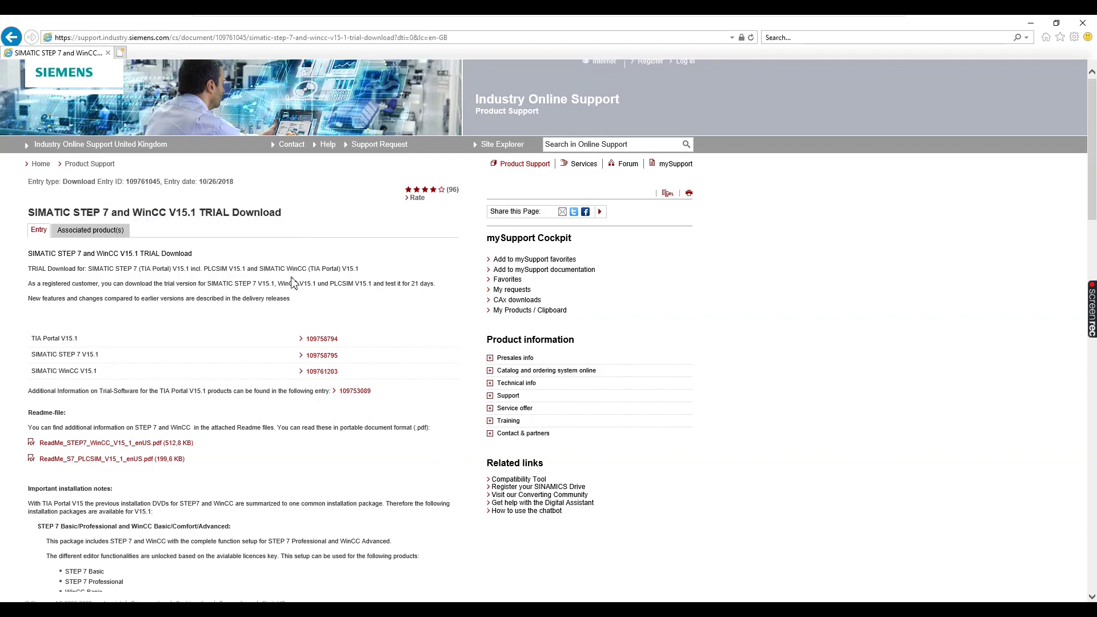
pyautogui.scroll(-12, 290, 303)
pyautogui.scroll(-7, 290, 314)
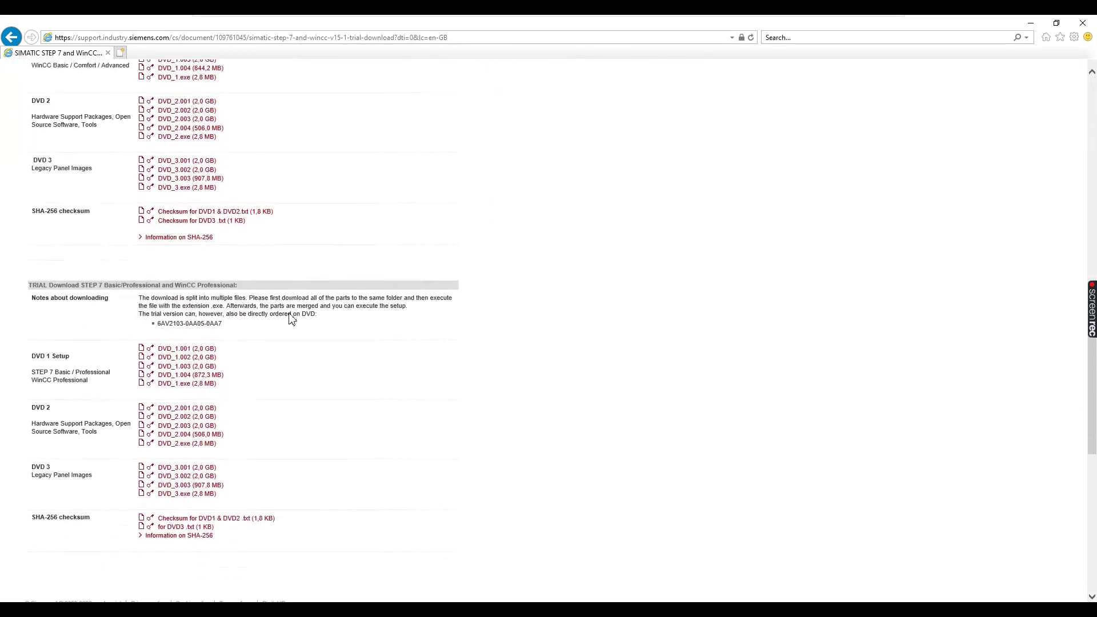
pyautogui.moveTo(33, 378); pyautogui.dragTo(221, 429)
pyautogui.click(223, 430)
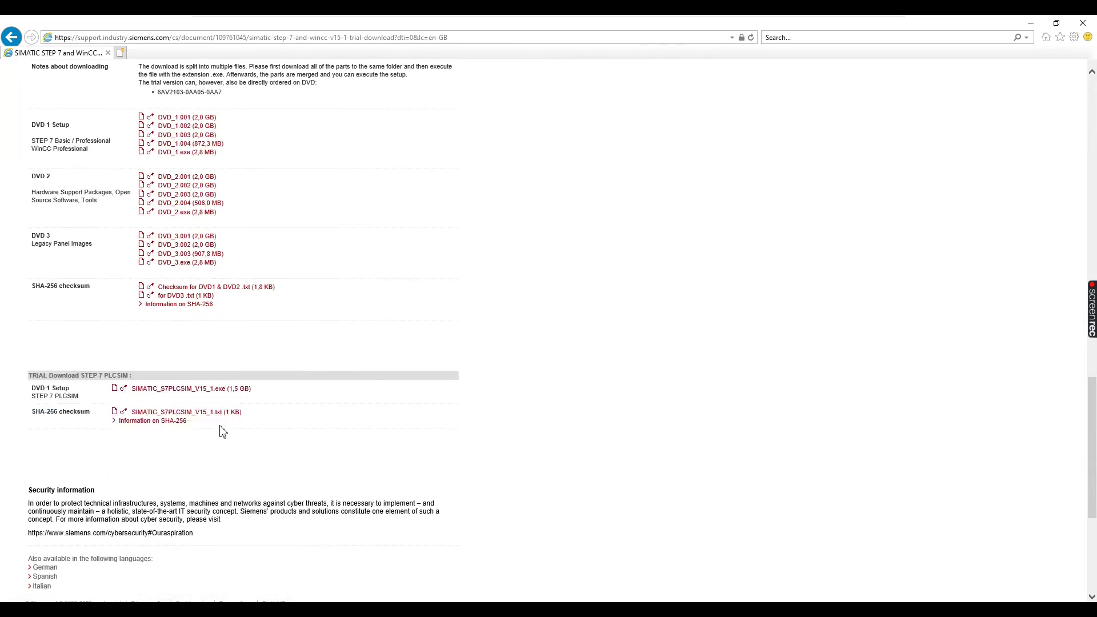
pyautogui.click(208, 391)
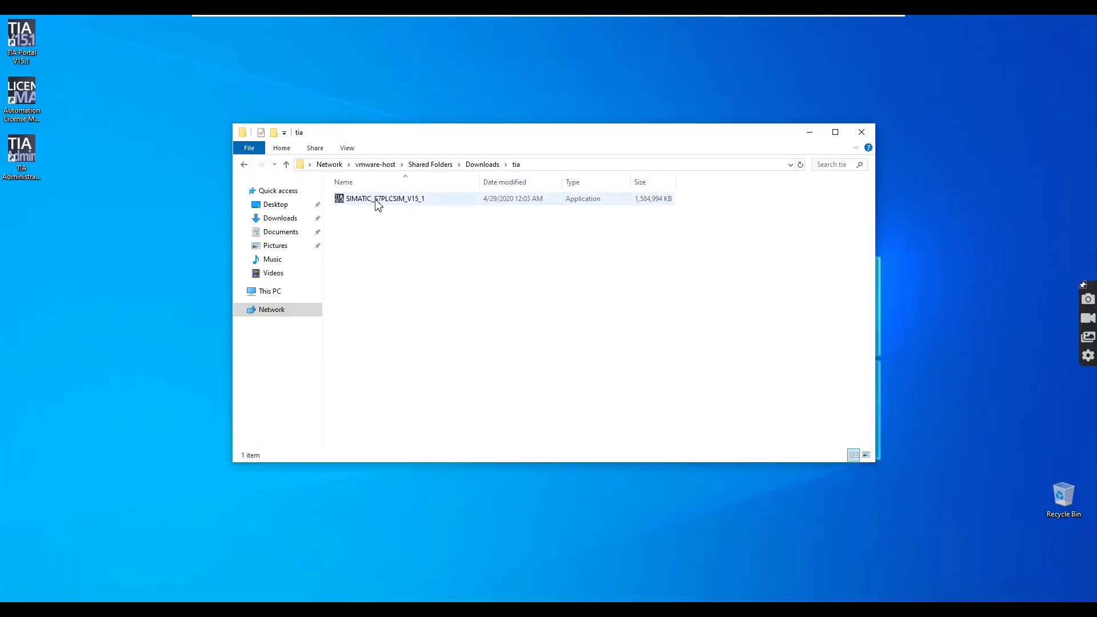
# Step: Select SIMATIC_S7PLCSIM_V15_1 in the tia folder and launch it, extracting its setup
pyautogui.click(377, 202)
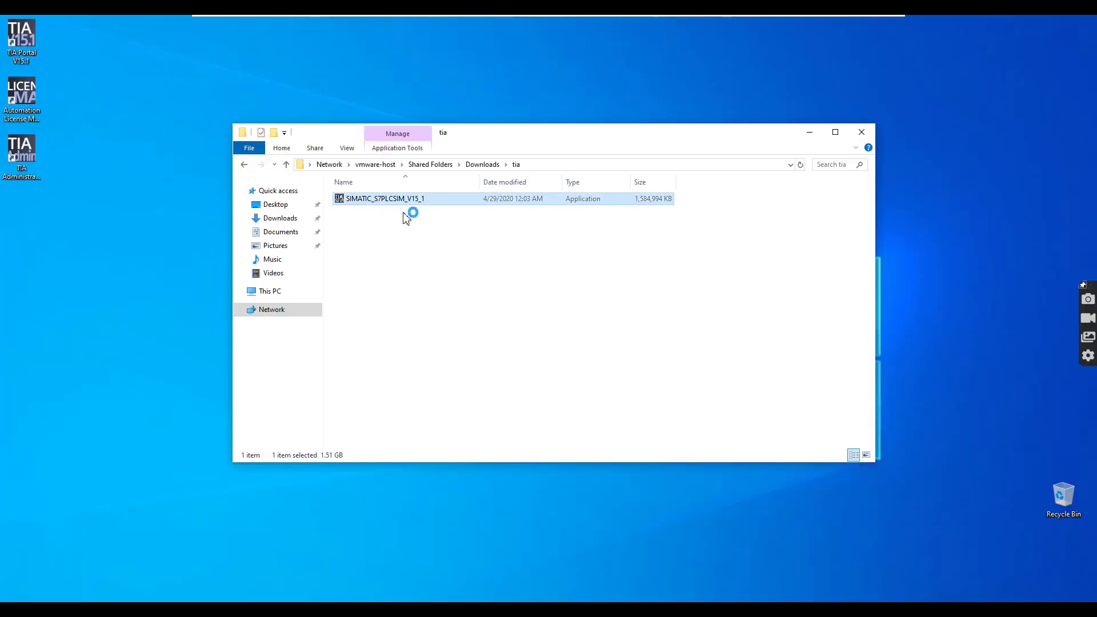
pyautogui.click(583, 404)
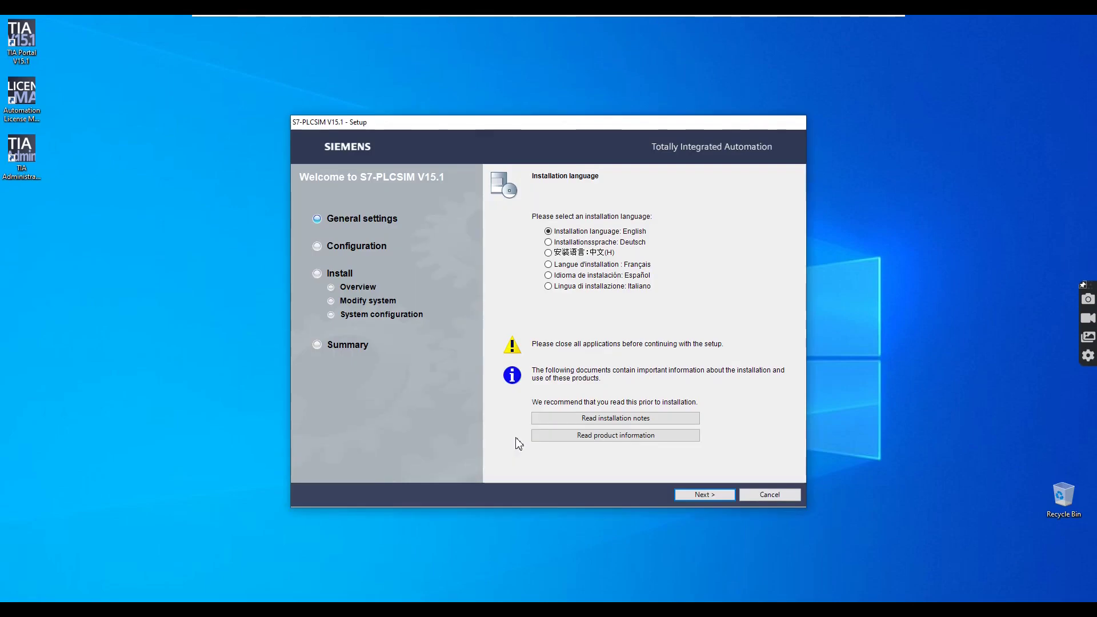
# Step: Keep English as the setup and product language, with typical features in C:\Program Files\Siemens\Automation
pyautogui.click(697, 496)
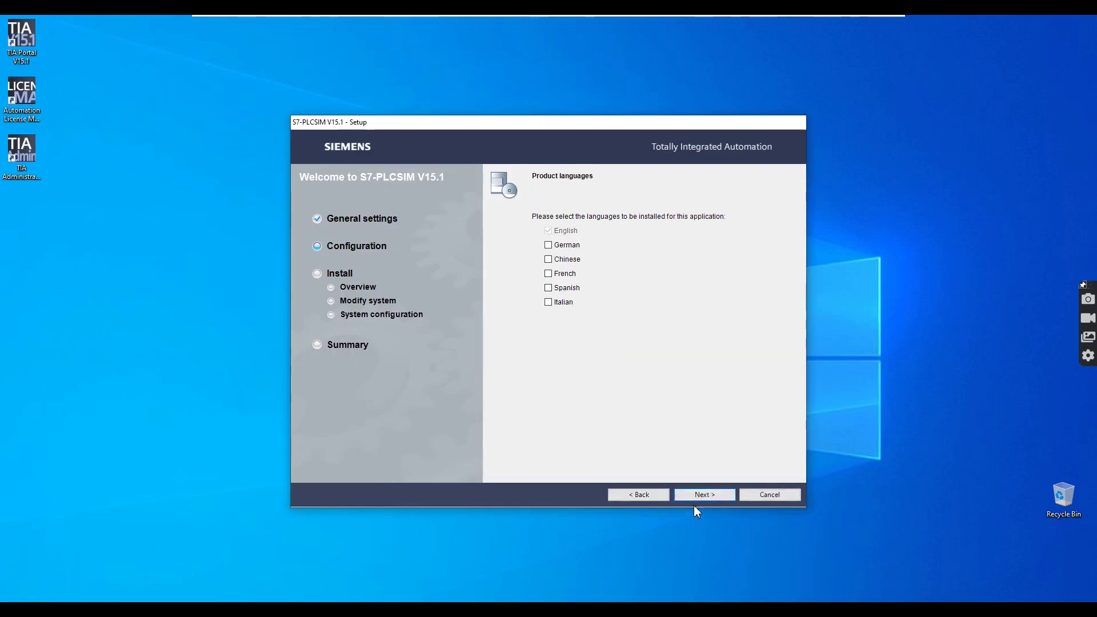
pyautogui.click(693, 496)
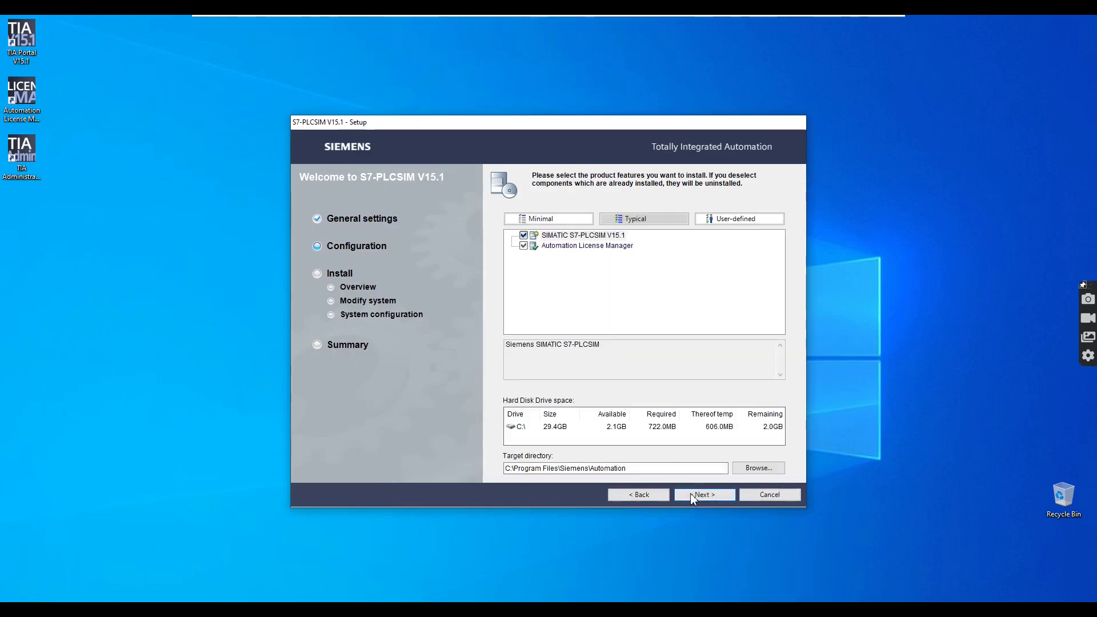
pyautogui.click(692, 496)
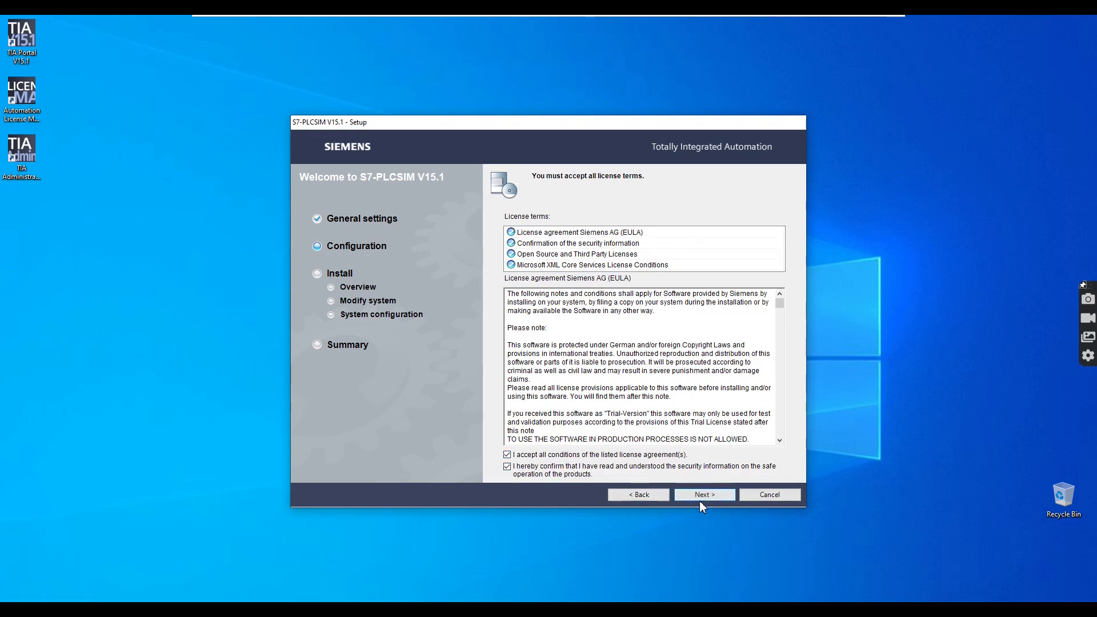
# Step: Accept the license and security terms and start installing S7-PLCSIM V15.1
pyautogui.click(695, 498)
pyautogui.click(665, 478)
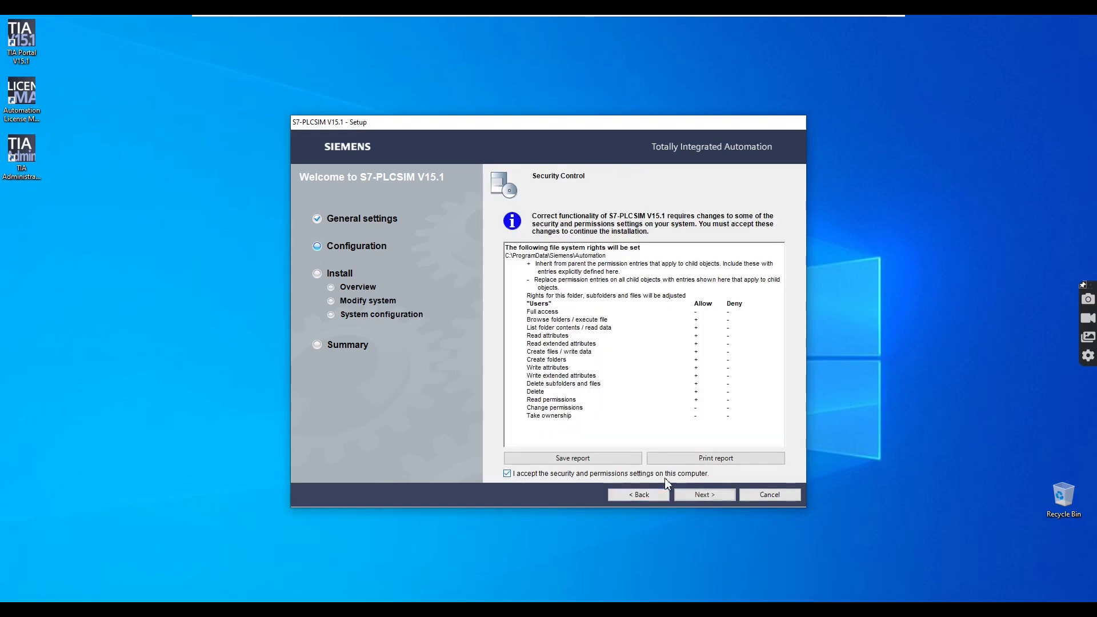
pyautogui.click(698, 496)
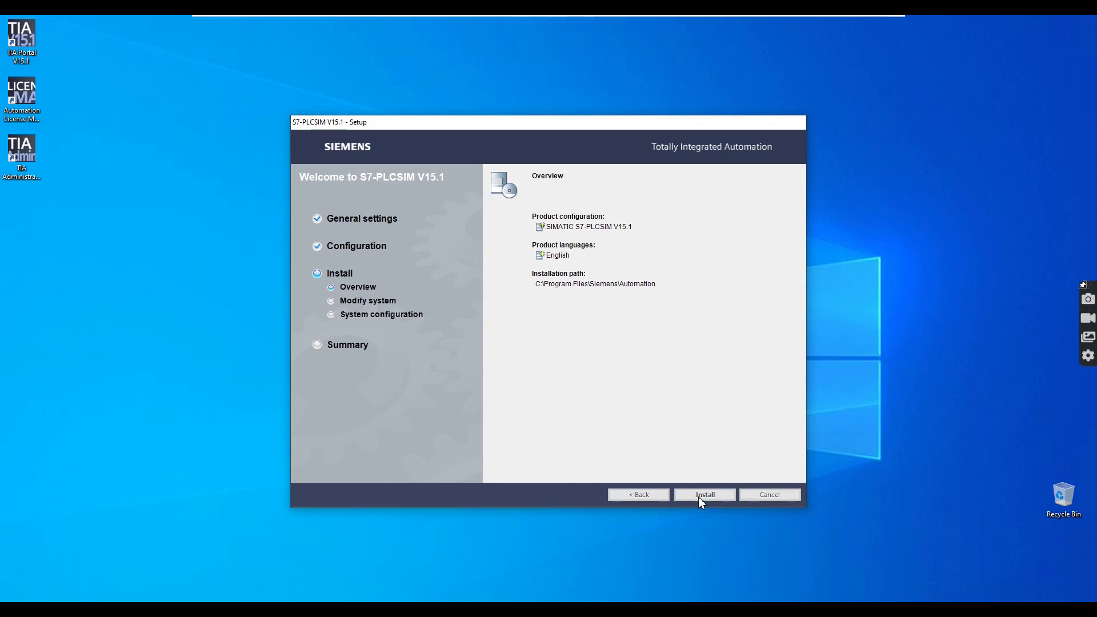
pyautogui.click(699, 496)
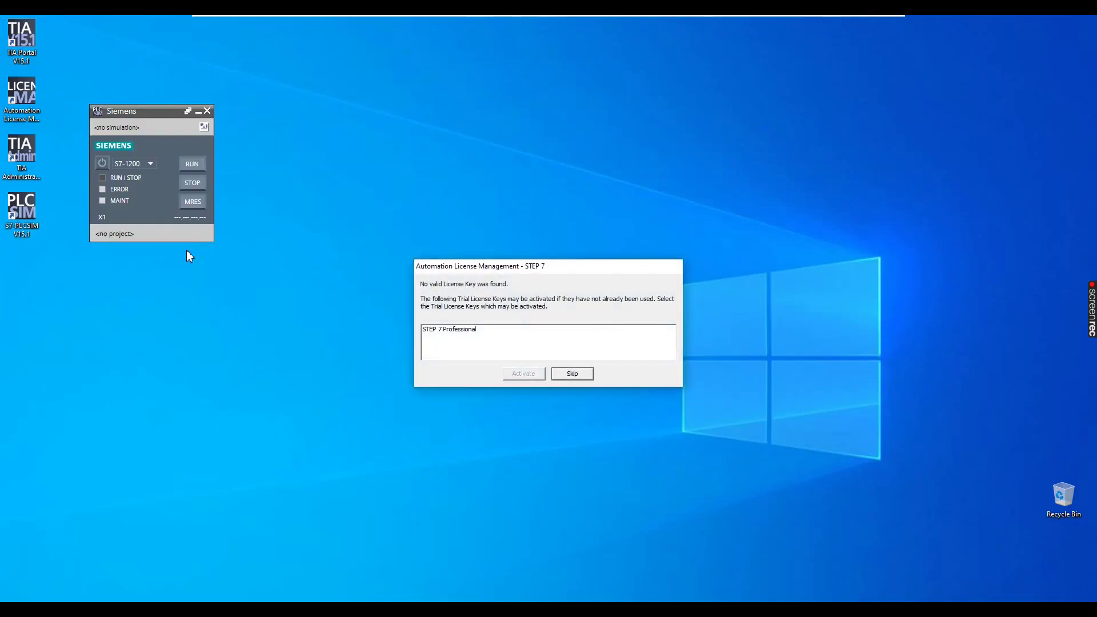
# Step: Activate the STEP 7 Professional trial license key in Automation License Management
pyautogui.click(470, 329)
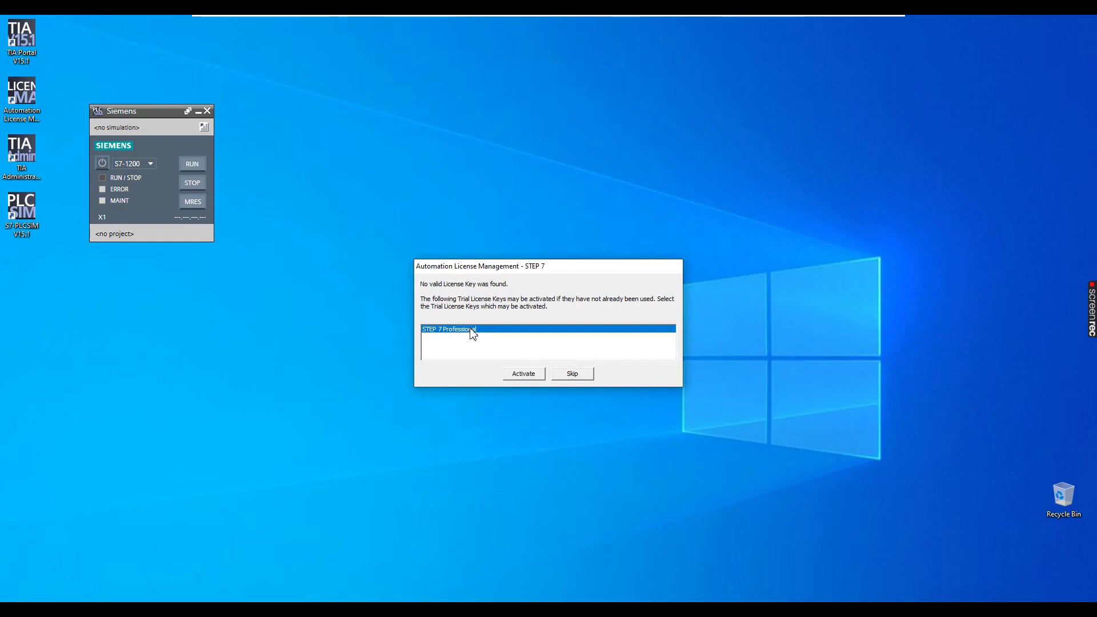
pyautogui.click(535, 373)
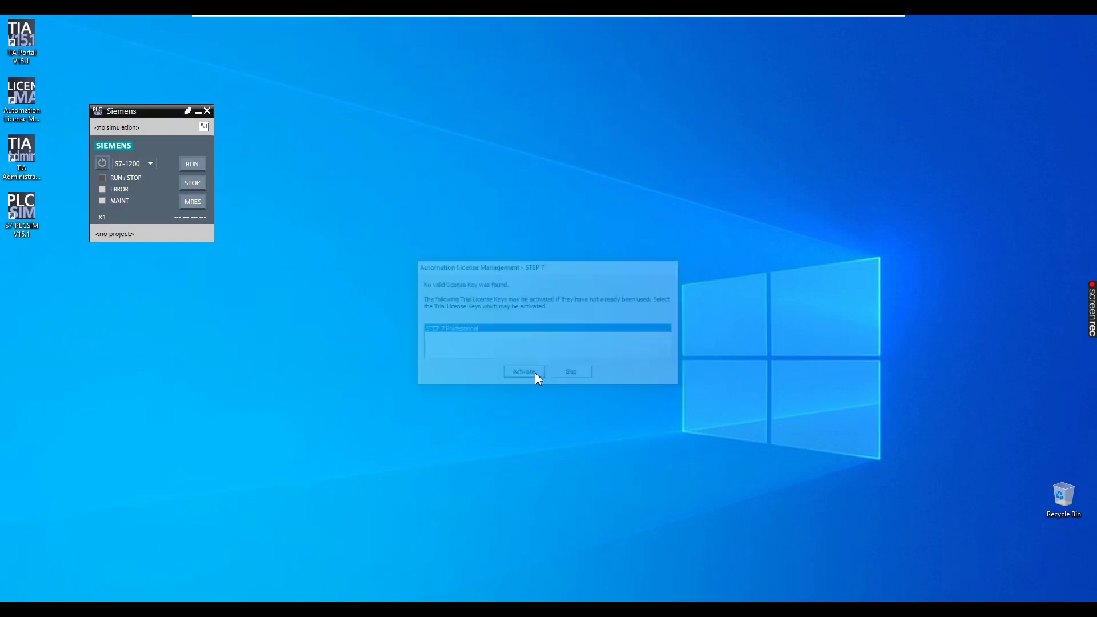